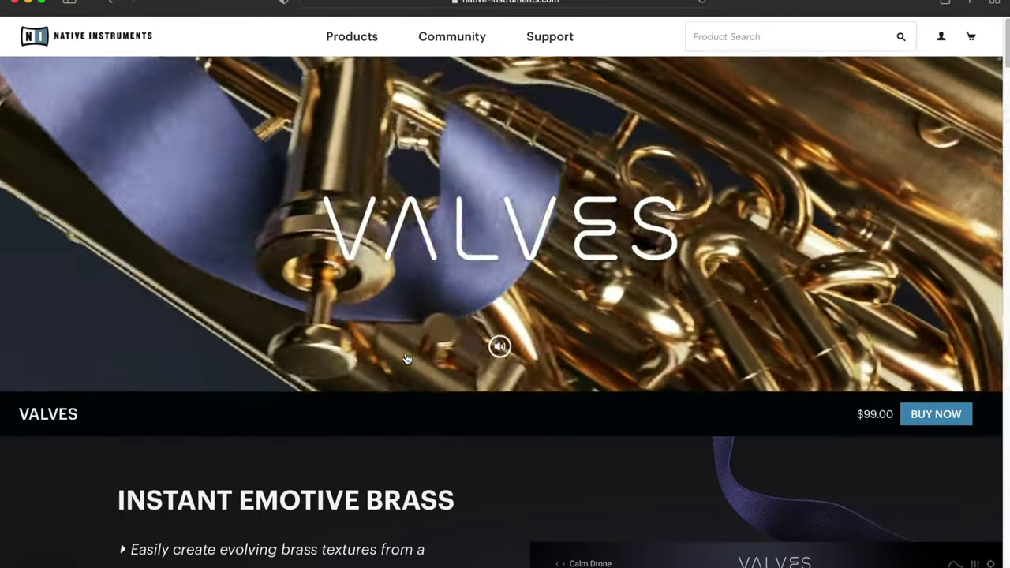
Scroll the $99 Valves product page down to the 'Explore 100 preset phrases or create your own' section
{"action": "scroll", "coordinate": [405, 359], "scroll_direction": "down", "scroll_amount": 3}
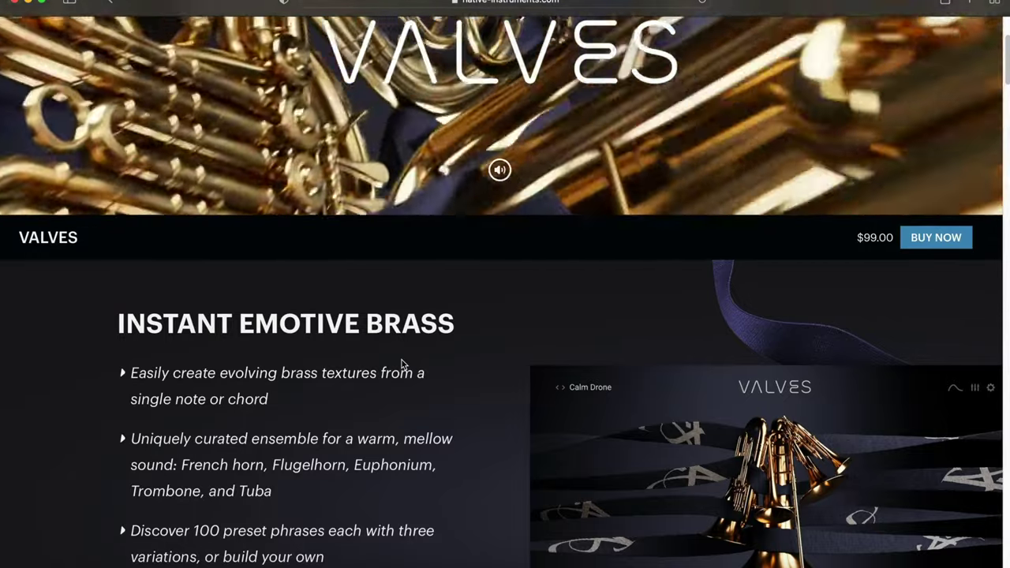
{"action": "scroll", "coordinate": [319, 460], "scroll_direction": "down", "scroll_amount": 3}
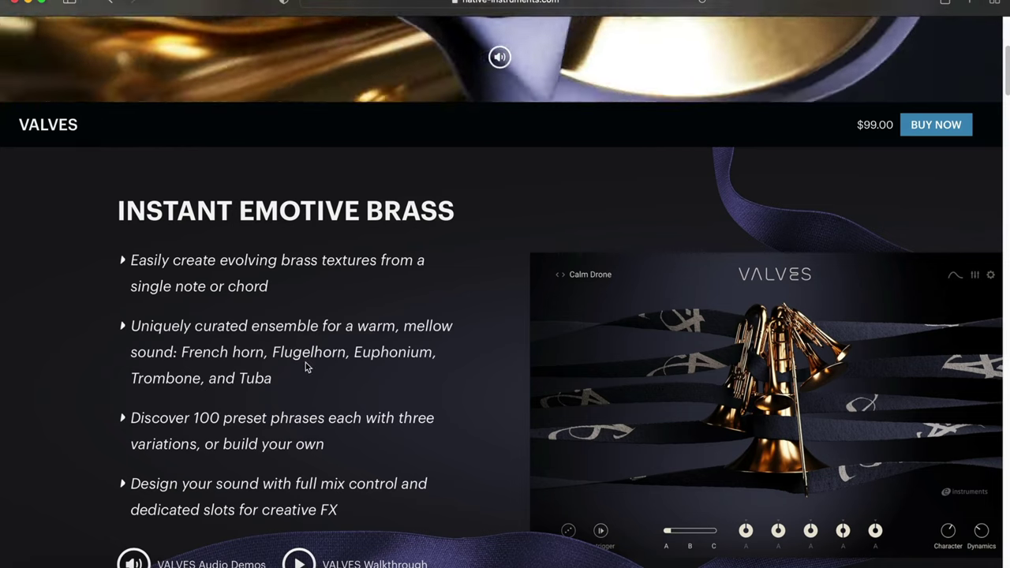
{"action": "scroll", "coordinate": [311, 369], "scroll_direction": "down", "scroll_amount": 1}
{"action": "scroll", "coordinate": [402, 398], "scroll_direction": "down", "scroll_amount": 5}
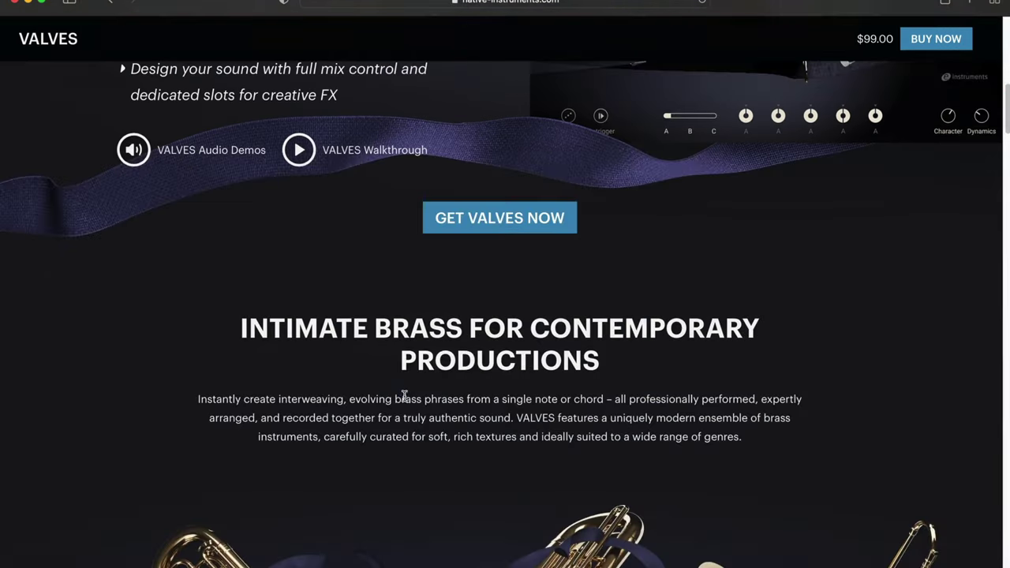
{"action": "scroll", "coordinate": [405, 392], "scroll_direction": "down", "scroll_amount": 3}
{"action": "scroll", "coordinate": [406, 389], "scroll_direction": "up", "scroll_amount": 1}
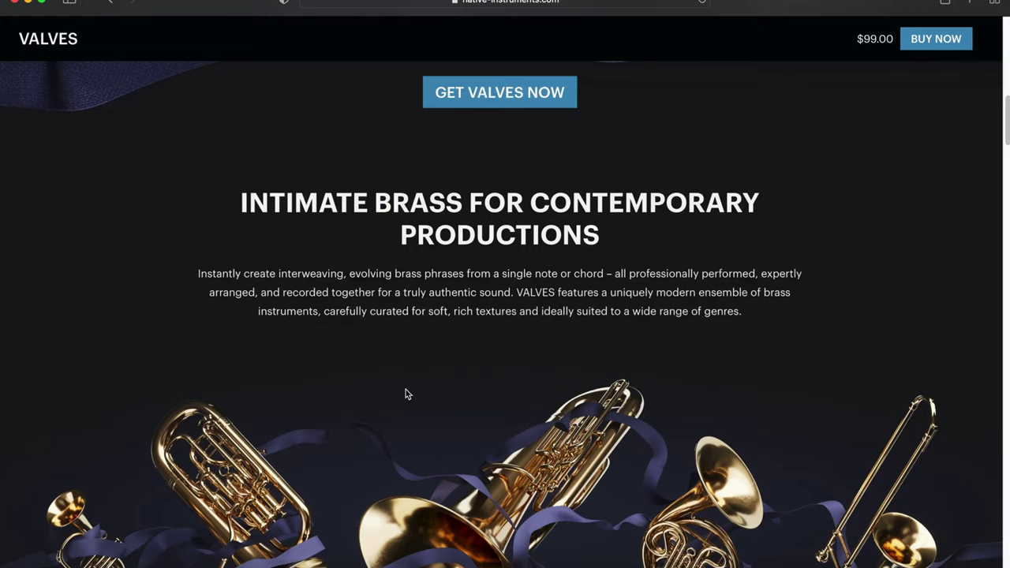
{"action": "scroll", "coordinate": [405, 390], "scroll_direction": "down", "scroll_amount": 2}
{"action": "scroll", "coordinate": [406, 390], "scroll_direction": "down", "scroll_amount": 5}
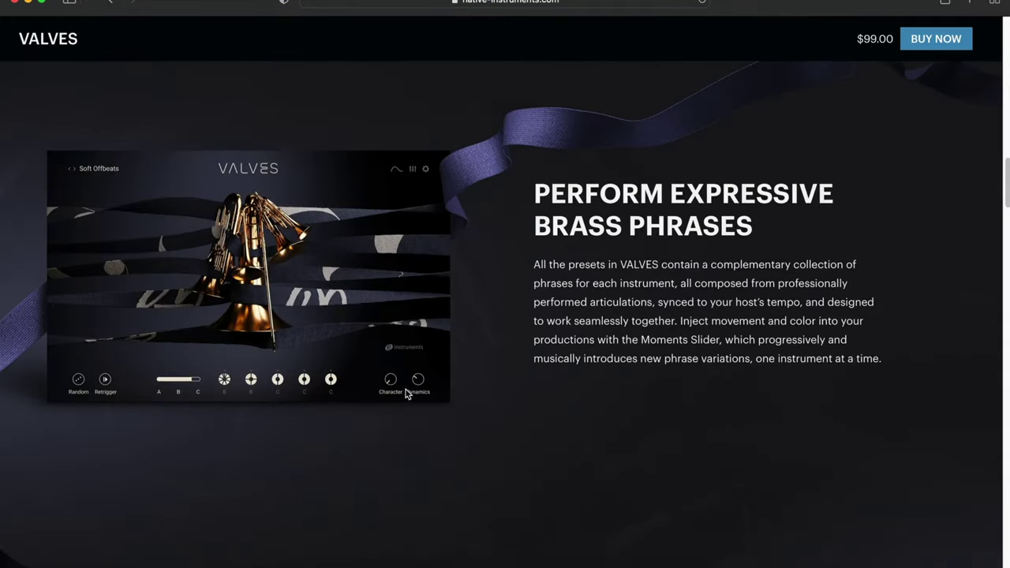
{"action": "scroll", "coordinate": [433, 379], "scroll_direction": "down", "scroll_amount": 10}
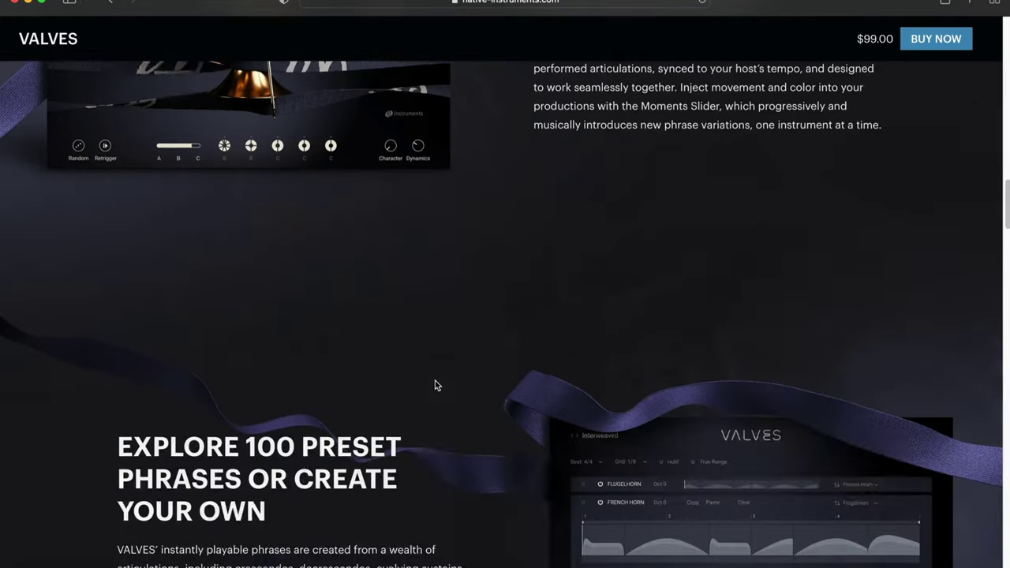
{"action": "scroll", "coordinate": [434, 384], "scroll_direction": "up", "scroll_amount": 4}
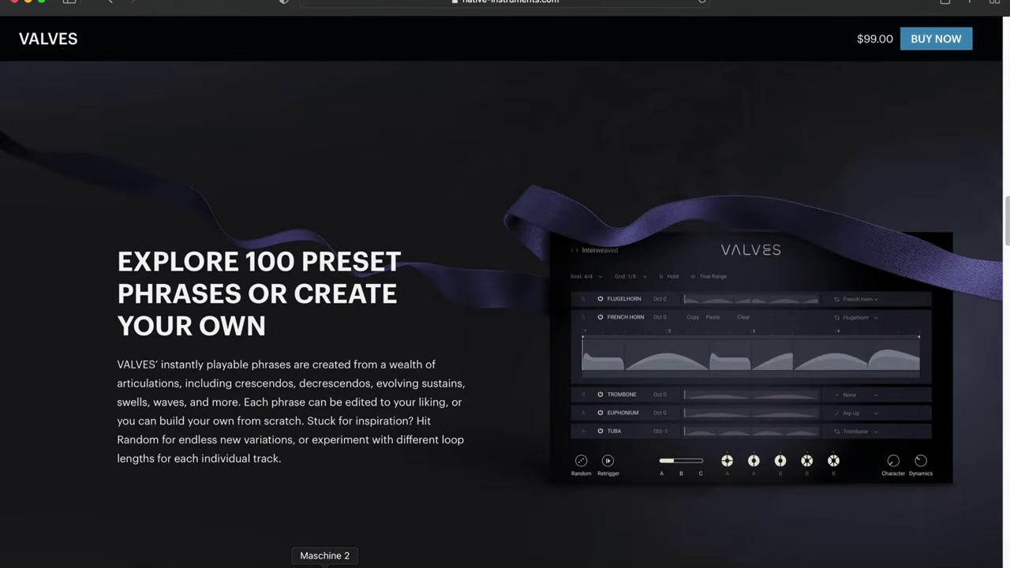
Switch to Maschine with Valves loaded and clear the Bright character filter from the library
{"action": "left_click", "coordinate": [325, 565]}
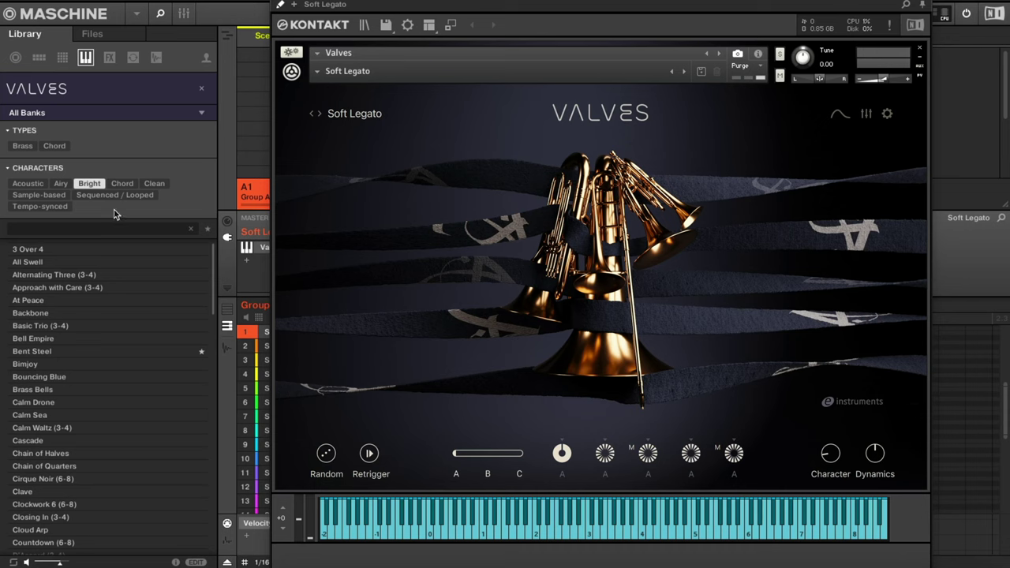
{"action": "left_click", "coordinate": [99, 186]}
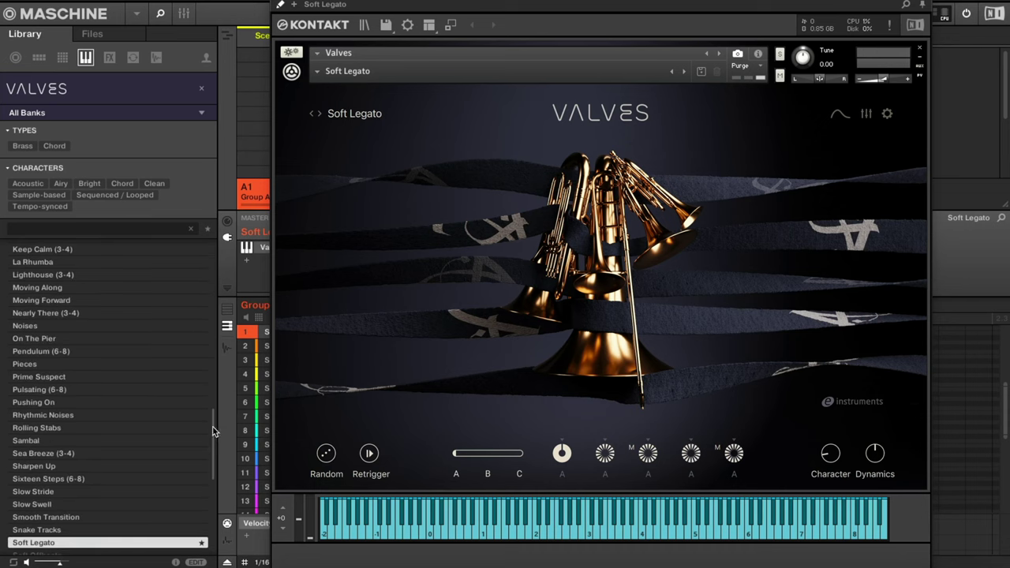
{"action": "scroll", "coordinate": [211, 421], "scroll_direction": "up", "scroll_amount": 1}
{"action": "left_click_drag", "start_coordinate": [210, 421], "coordinate": [158, 265]}
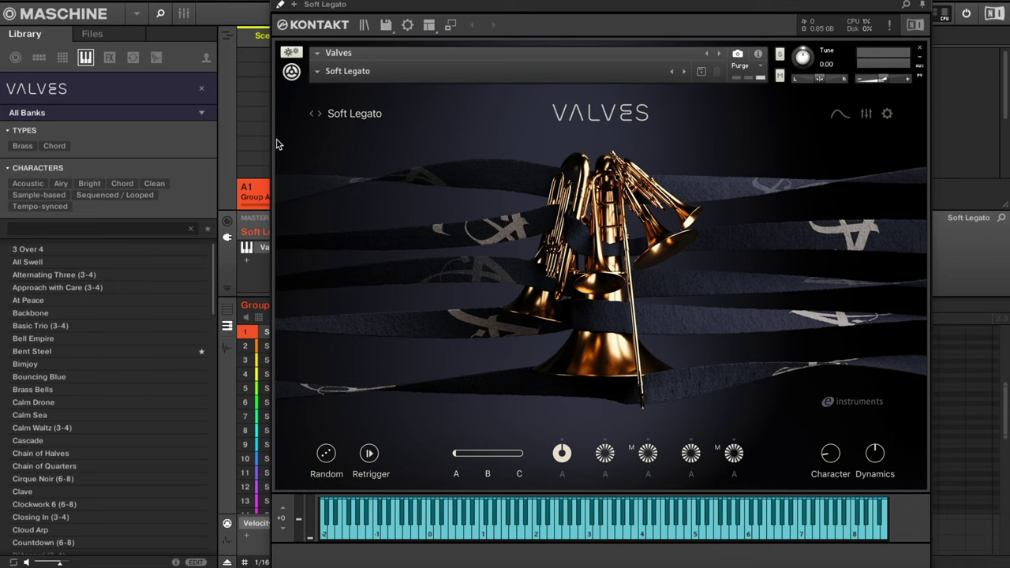
Browse the Valves presets in Kontakt's instrument and preset browser
{"action": "left_click", "coordinate": [365, 25]}
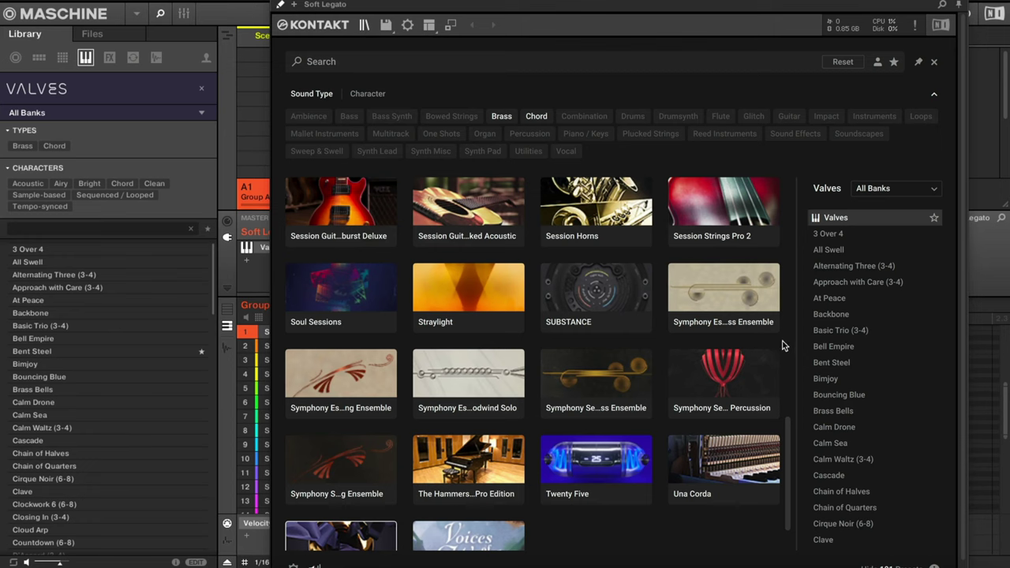
{"action": "scroll", "coordinate": [818, 371], "scroll_direction": "down", "scroll_amount": 10}
{"action": "scroll", "coordinate": [568, 474], "scroll_direction": "down", "scroll_amount": 1}
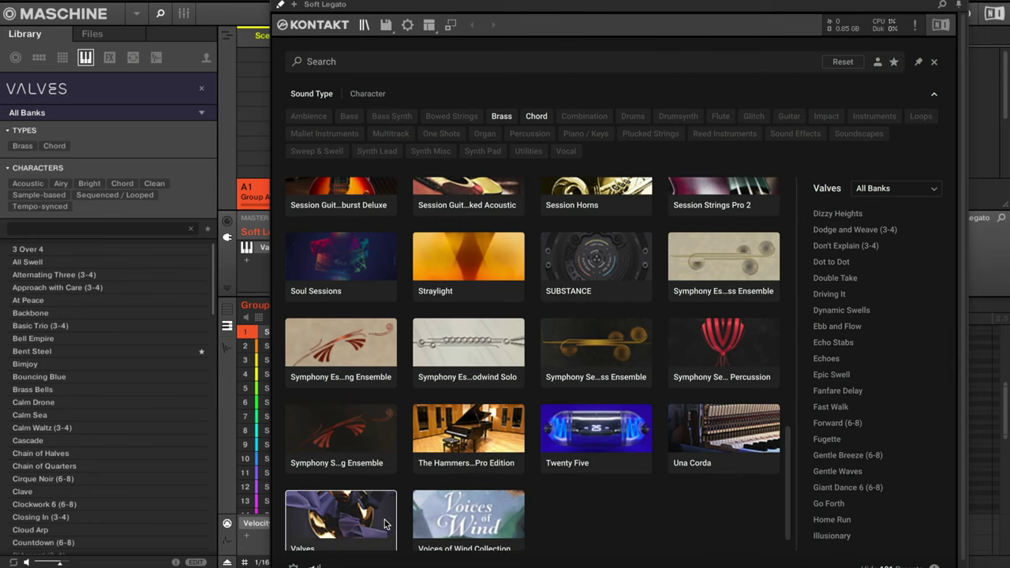
{"action": "left_click", "coordinate": [365, 27]}
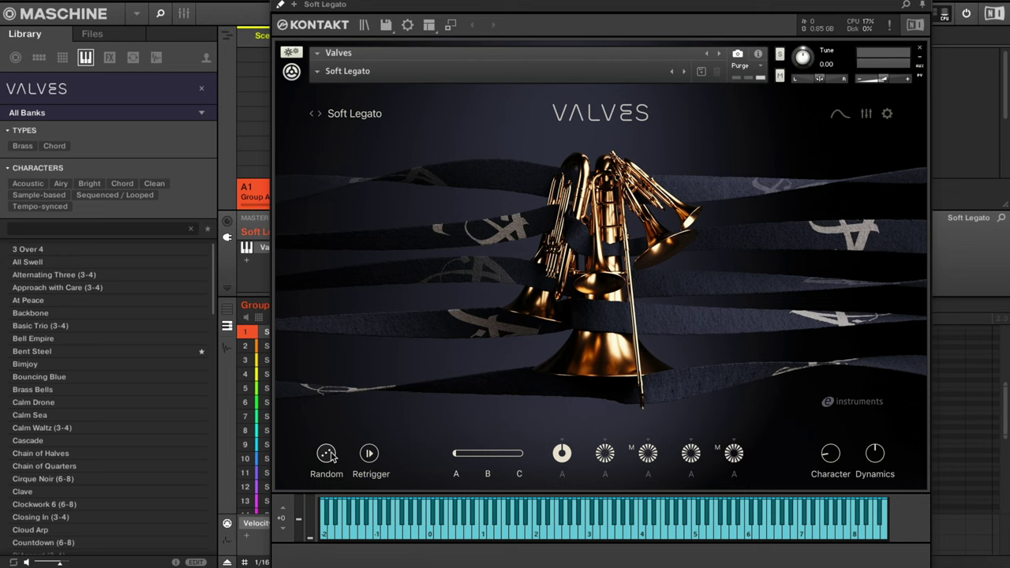
Randomize the phrase variations, then set Character to 59 and Dynamics to 51
{"action": "left_click", "coordinate": [328, 454]}
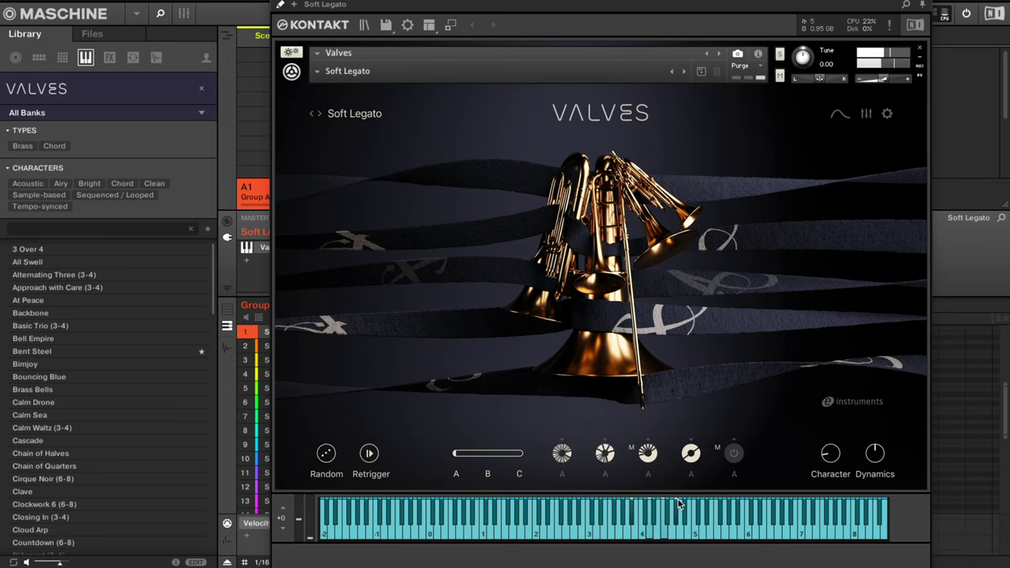
{"action": "left_click_drag", "start_coordinate": [830, 456], "coordinate": [822, 398]}
{"action": "left_click_drag", "start_coordinate": [873, 455], "coordinate": [867, 439]}
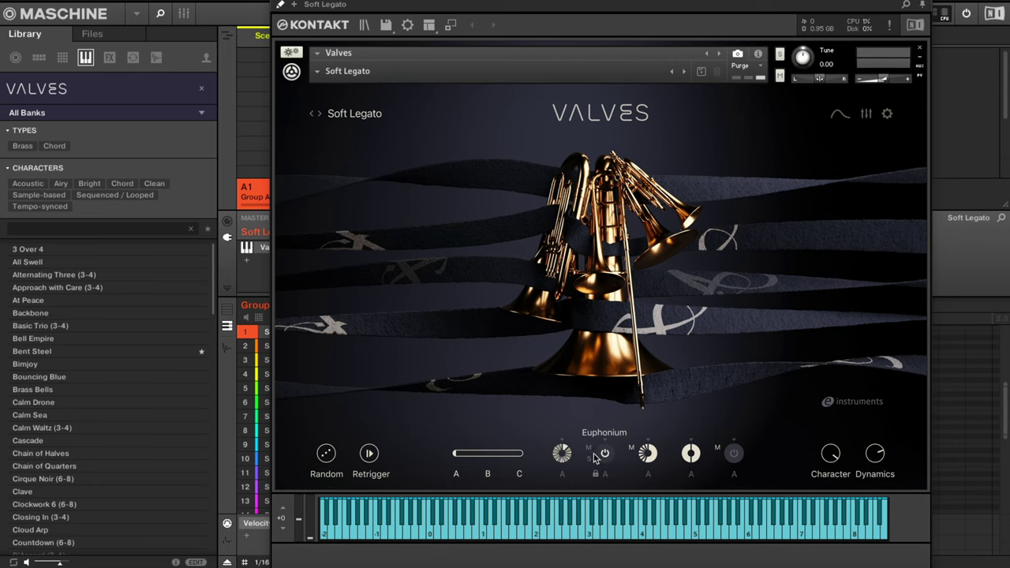
Show the per-instrument phrase editor and switch off the French Horn and Tuba tracks
{"action": "left_click", "coordinate": [838, 116]}
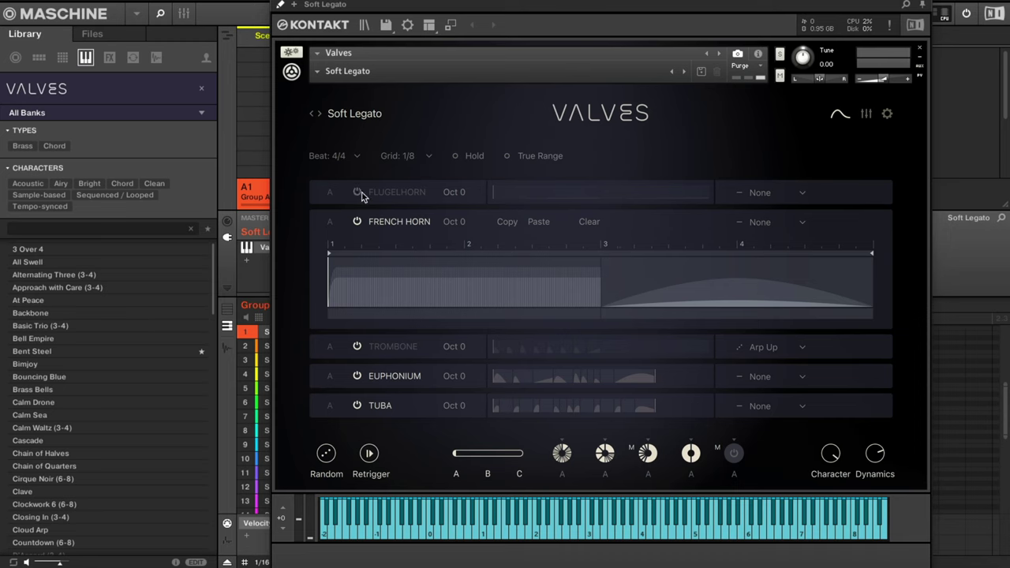
{"action": "left_click", "coordinate": [357, 222]}
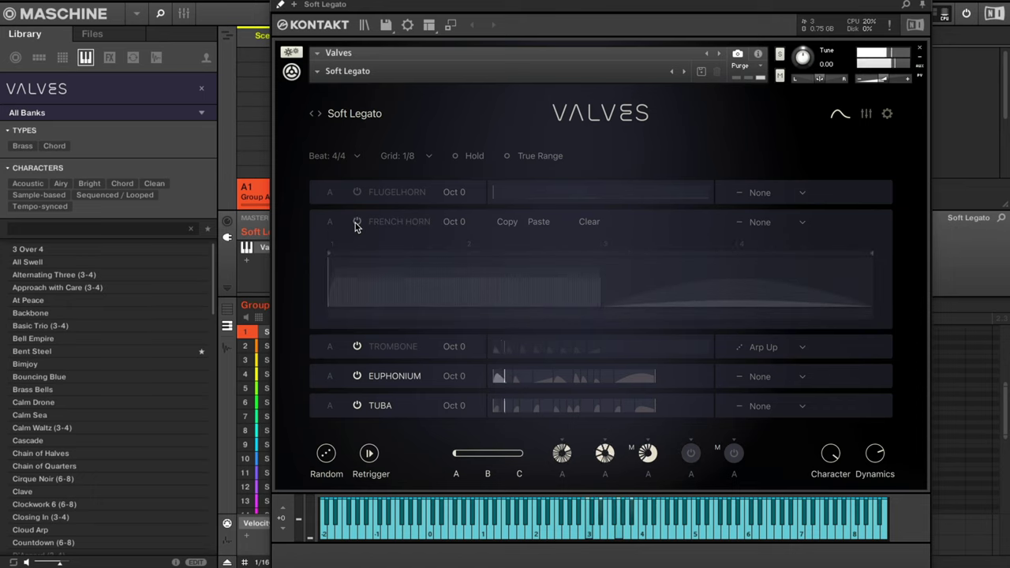
{"action": "left_click", "coordinate": [357, 405]}
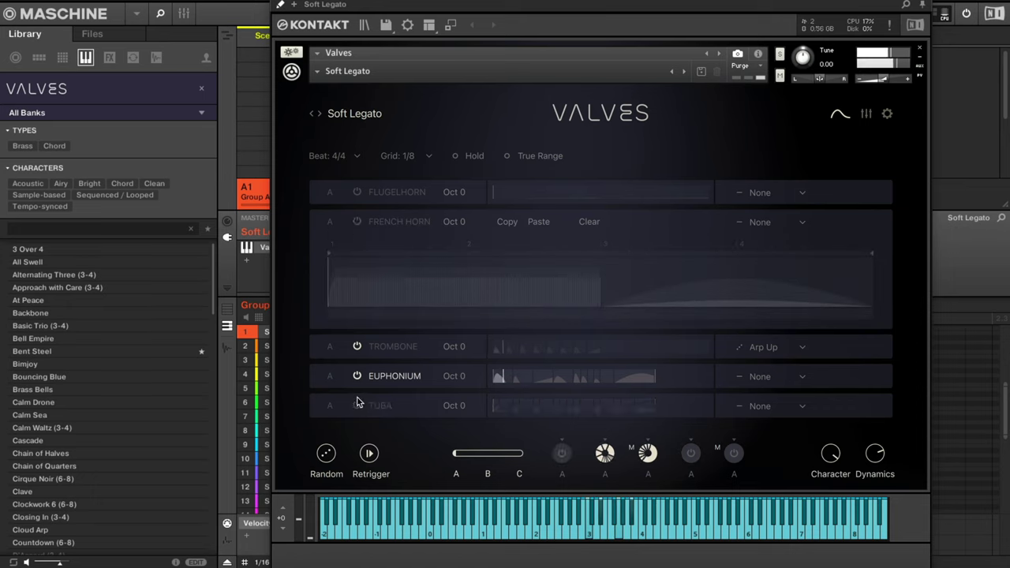
Set the Euphonium phrase's arpeggiator to Arp Up and browse its articulations
{"action": "left_click", "coordinate": [572, 376]}
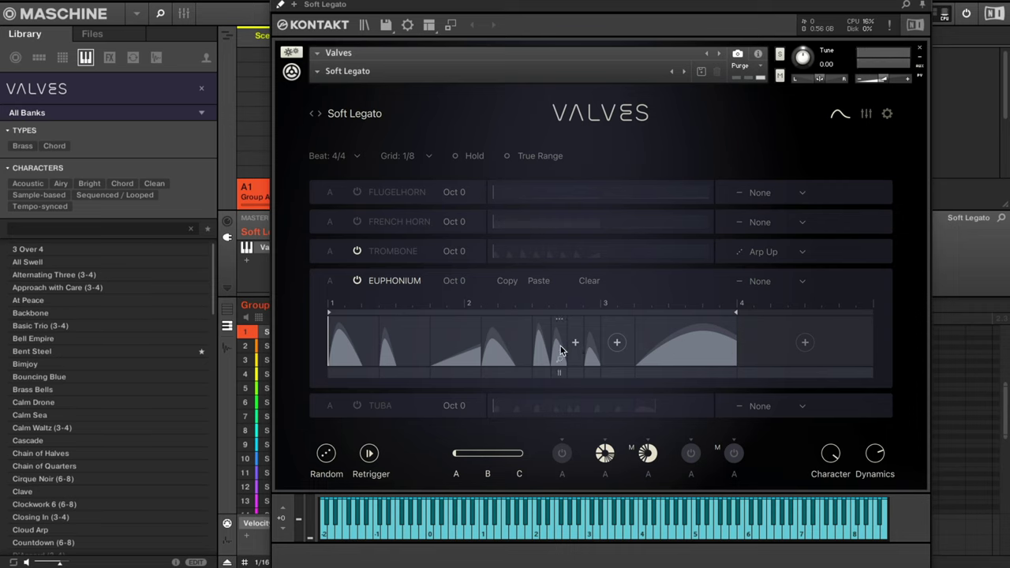
{"action": "left_click", "coordinate": [795, 284]}
{"action": "left_click", "coordinate": [756, 341]}
{"action": "left_click", "coordinate": [806, 341]}
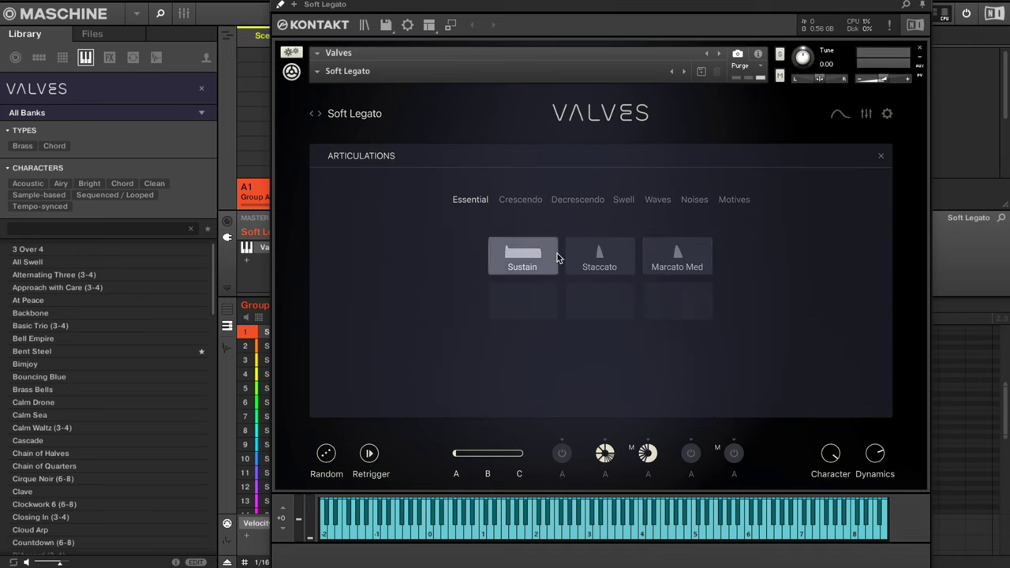
Close the Articulations panel and show the mix page with Euphonium's insert and send effects
{"action": "left_click", "coordinate": [881, 159]}
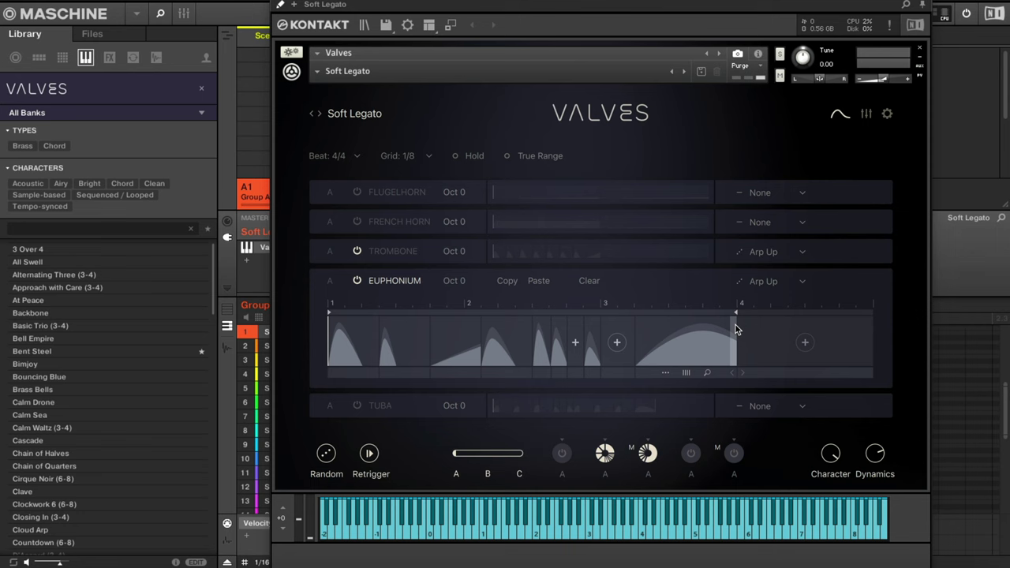
{"action": "left_click", "coordinate": [867, 114]}
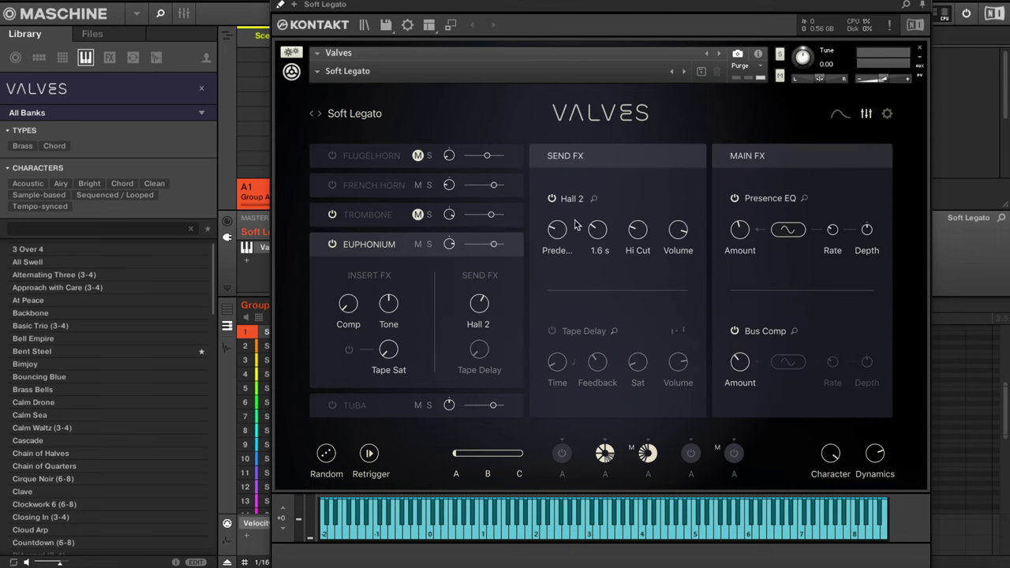
Load the Bent Steel preset from the Maschine library preset list
{"action": "left_click", "coordinate": [143, 352]}
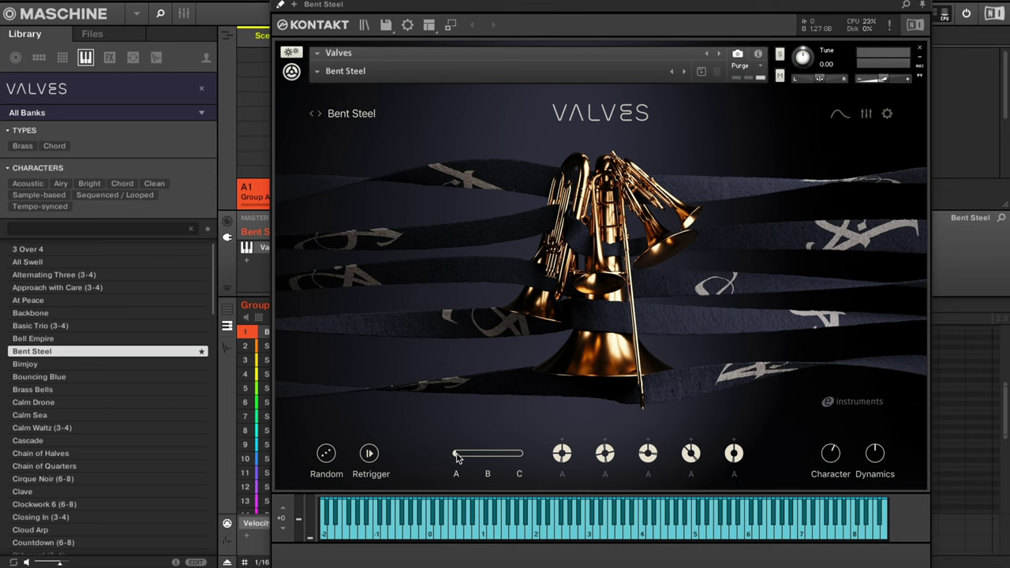
Morph all Bent Steel layers from articulation A to a blend between B and C
{"action": "left_click_drag", "start_coordinate": [459, 458], "coordinate": [523, 456]}
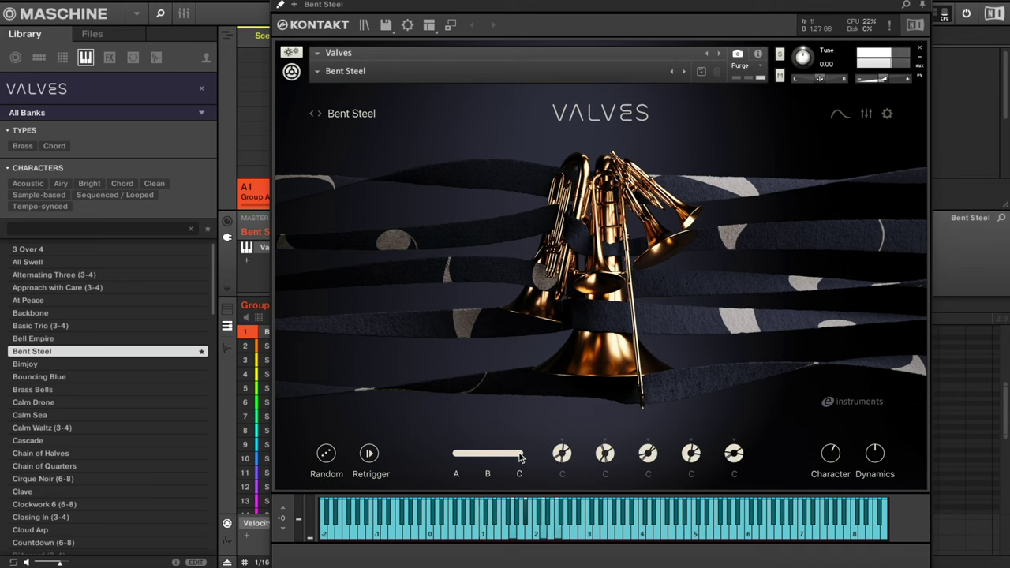
{"action": "left_click_drag", "start_coordinate": [521, 458], "coordinate": [483, 456]}
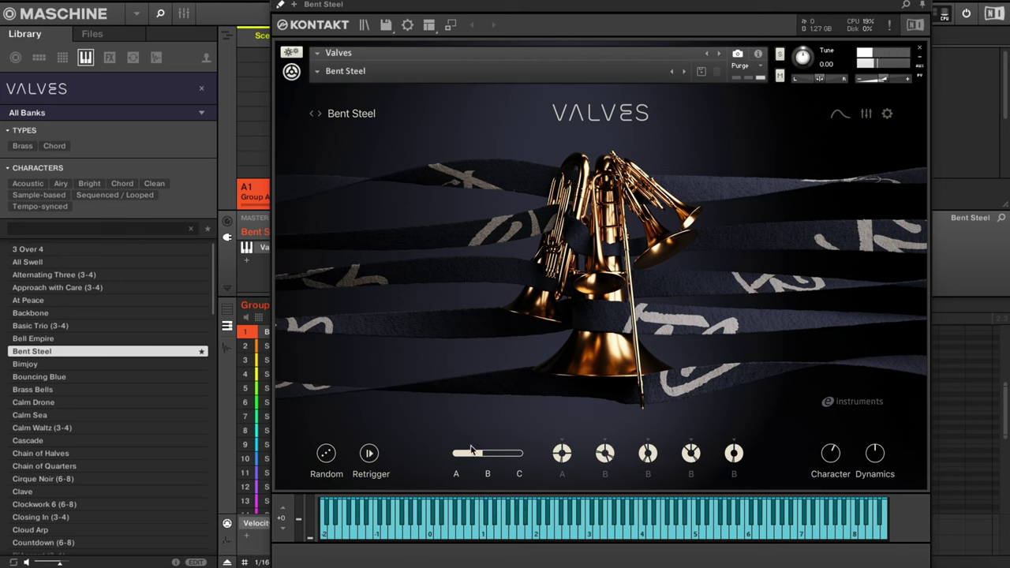
{"action": "left_click_drag", "start_coordinate": [483, 454], "coordinate": [509, 455]}
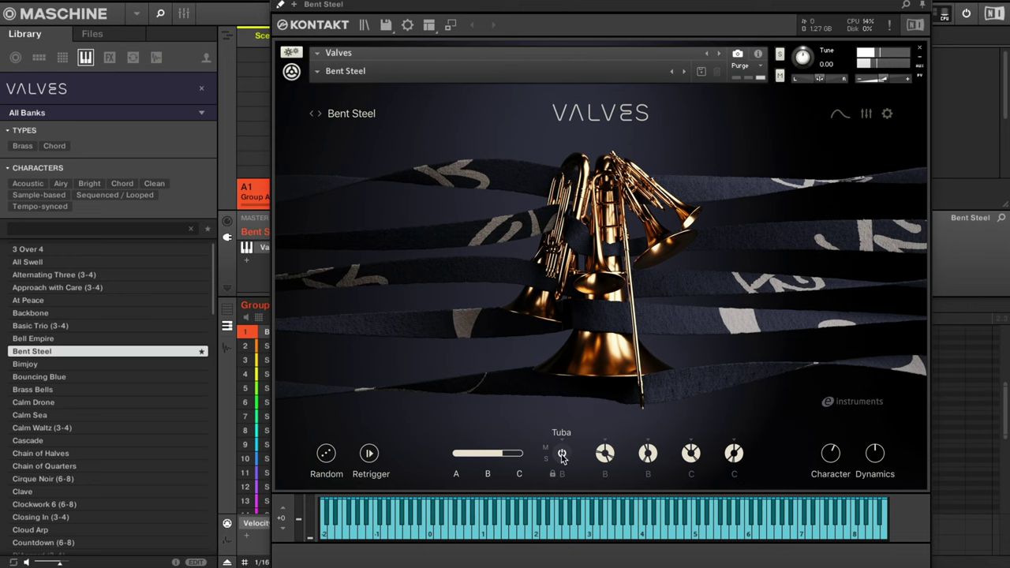
Switch off the Tuba and Euphonium layers and turn Character up to 100
{"action": "left_click", "coordinate": [564, 454]}
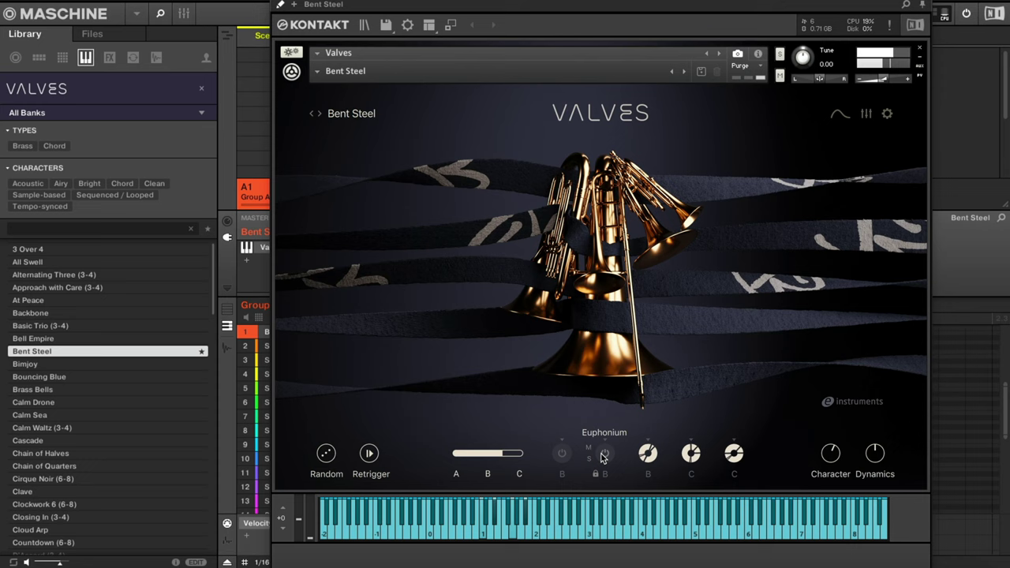
{"action": "left_click", "coordinate": [604, 455]}
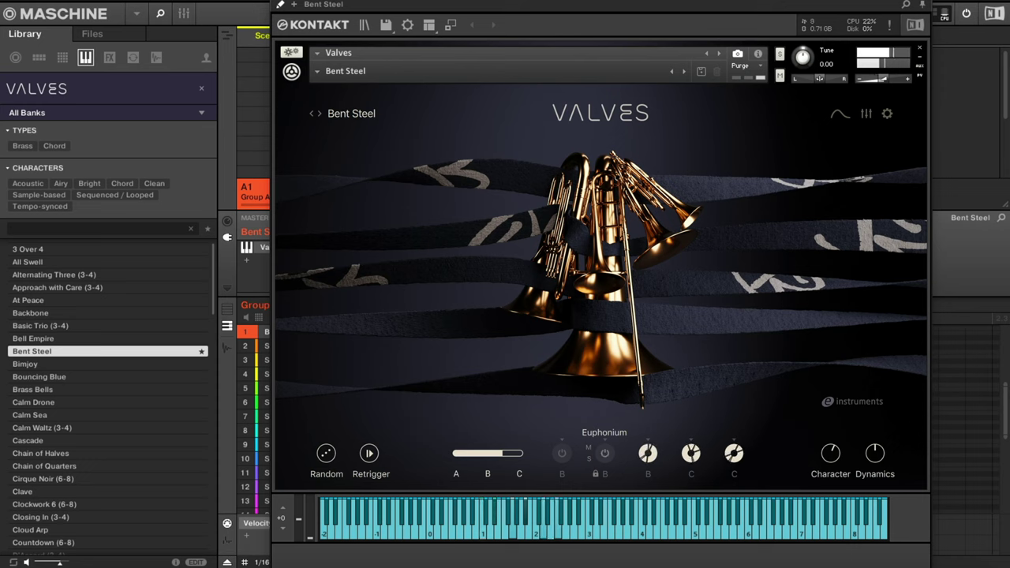
{"action": "left_click_drag", "start_coordinate": [830, 453], "coordinate": [831, 418]}
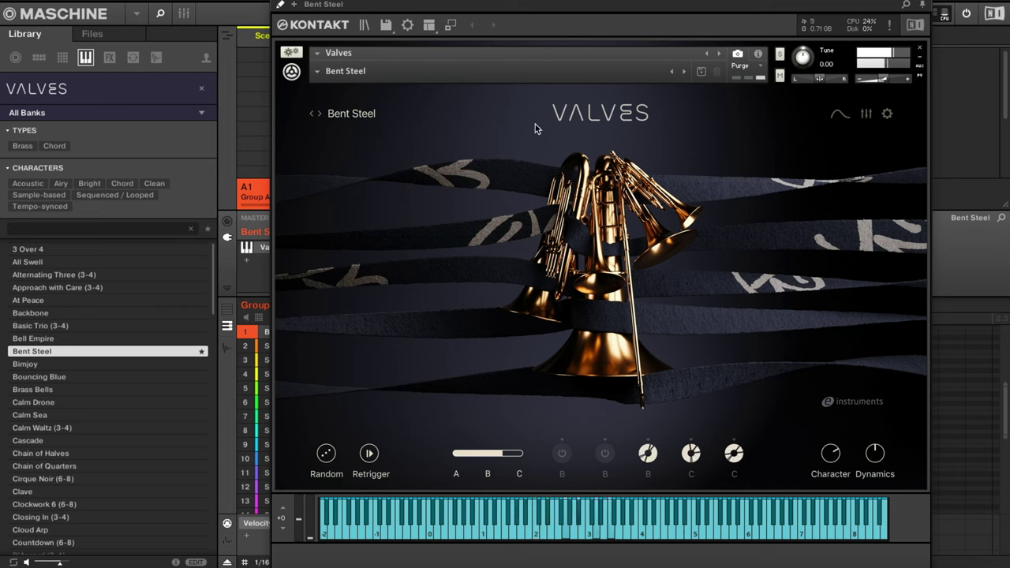
Load SOFT SHORES from the Main Presets list
{"action": "left_click", "coordinate": [368, 116]}
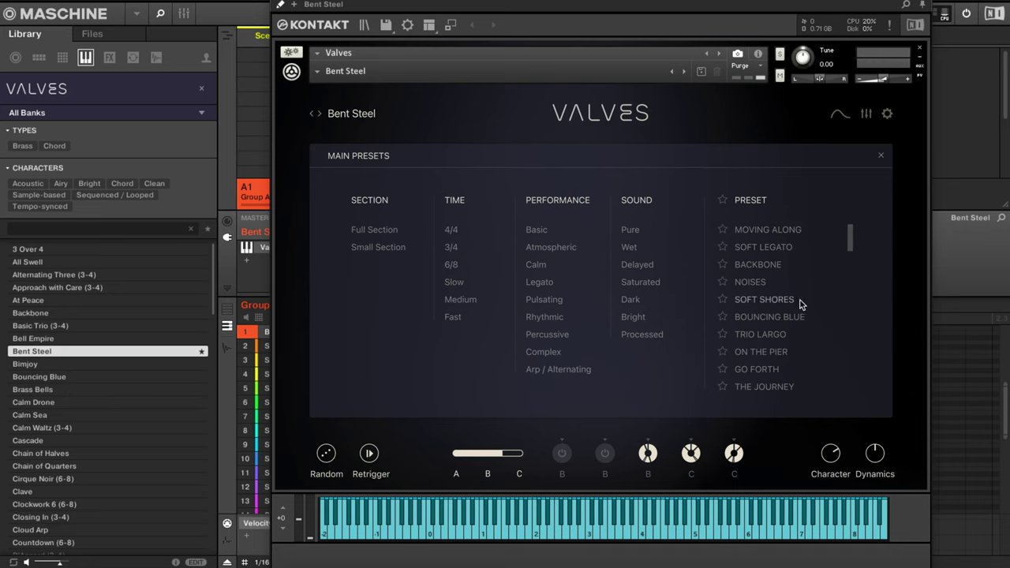
{"action": "left_click", "coordinate": [764, 299]}
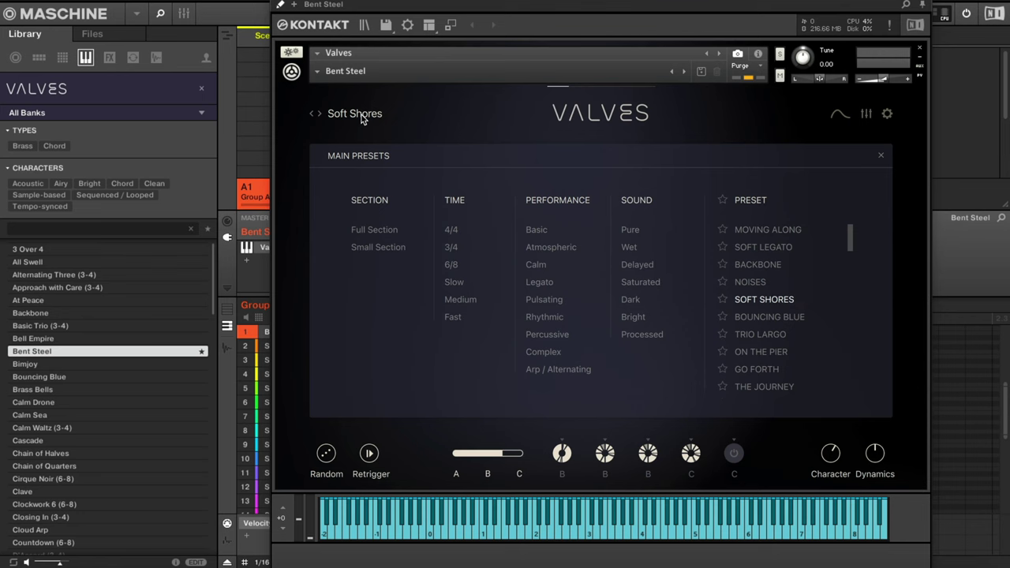
Close the Main Presets panel to reveal the Valves artwork
{"action": "left_click", "coordinate": [357, 114]}
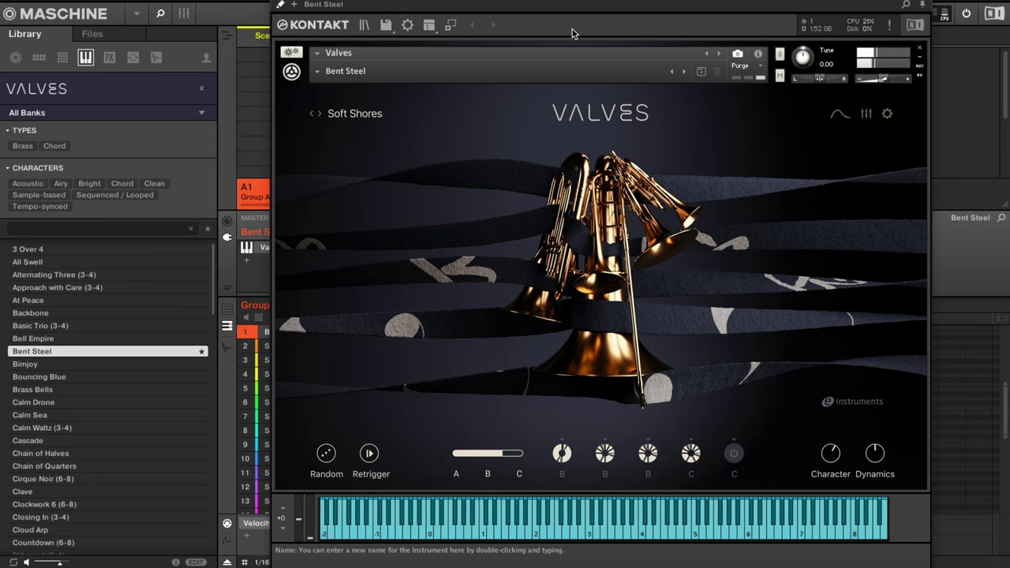
View the phrase, mix/FX and settings pages, ending on the French Horn phrase editor
{"action": "left_click", "coordinate": [840, 113]}
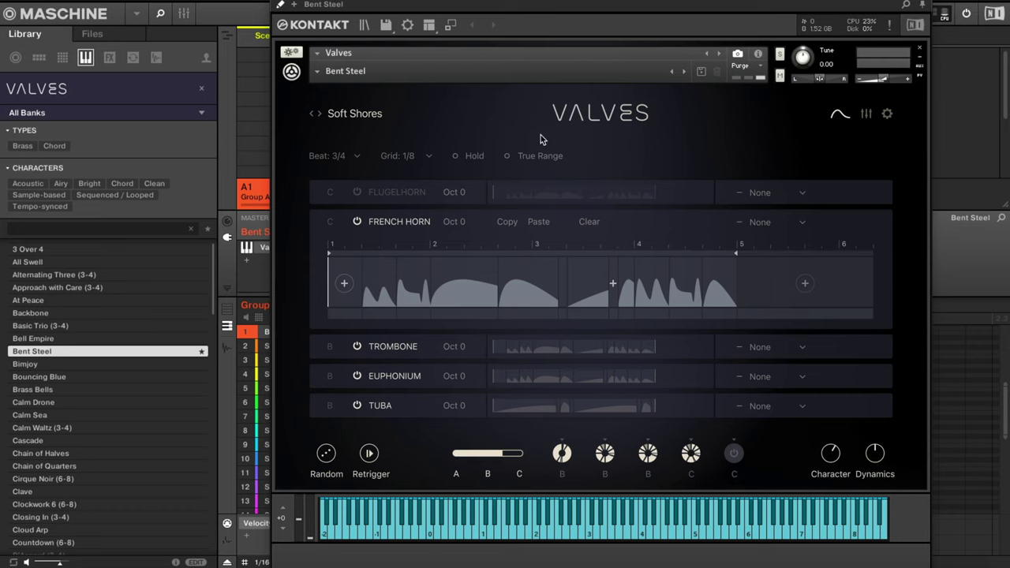
{"action": "left_click", "coordinate": [865, 115]}
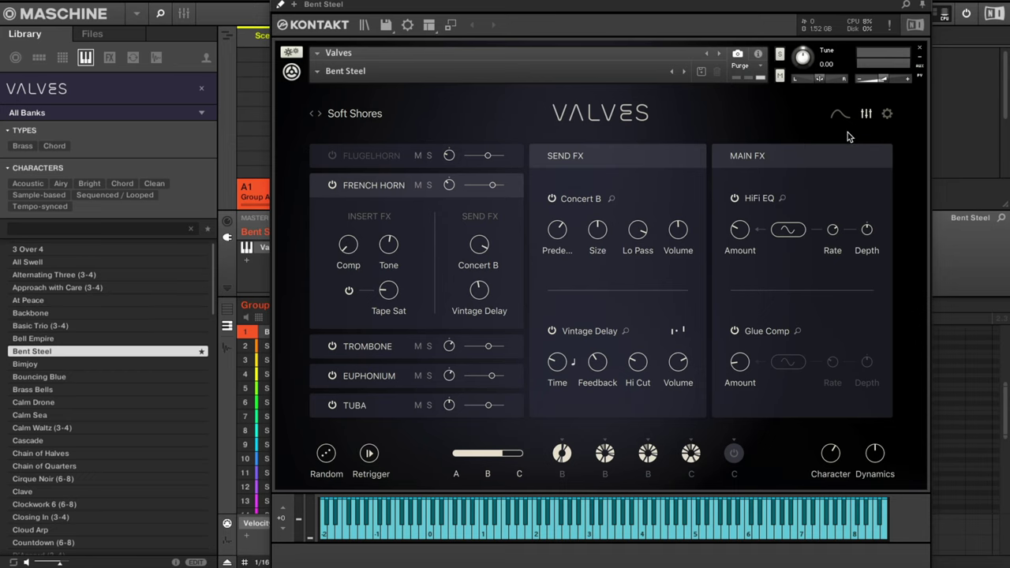
{"action": "left_click", "coordinate": [888, 115]}
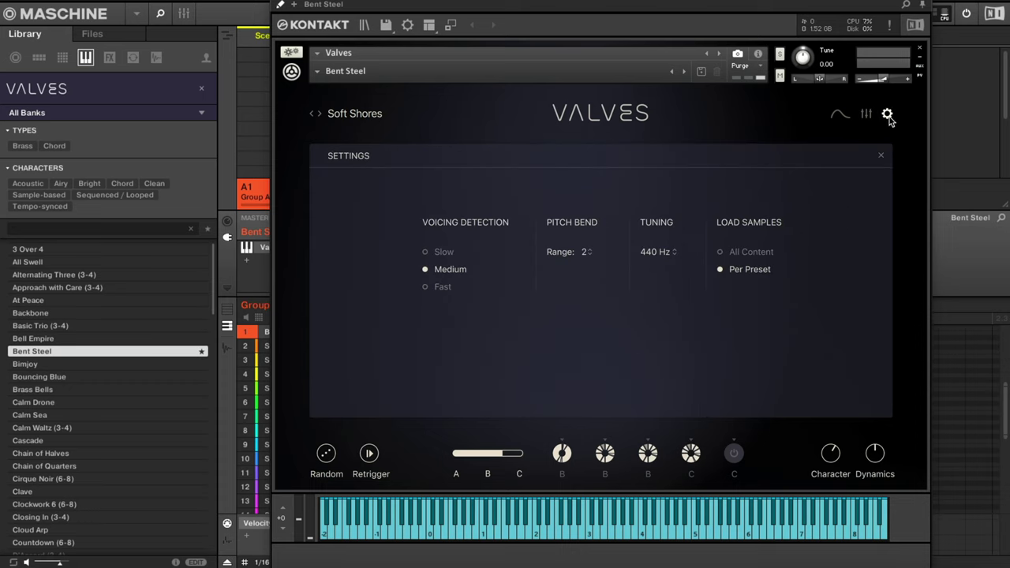
{"action": "left_click", "coordinate": [841, 118]}
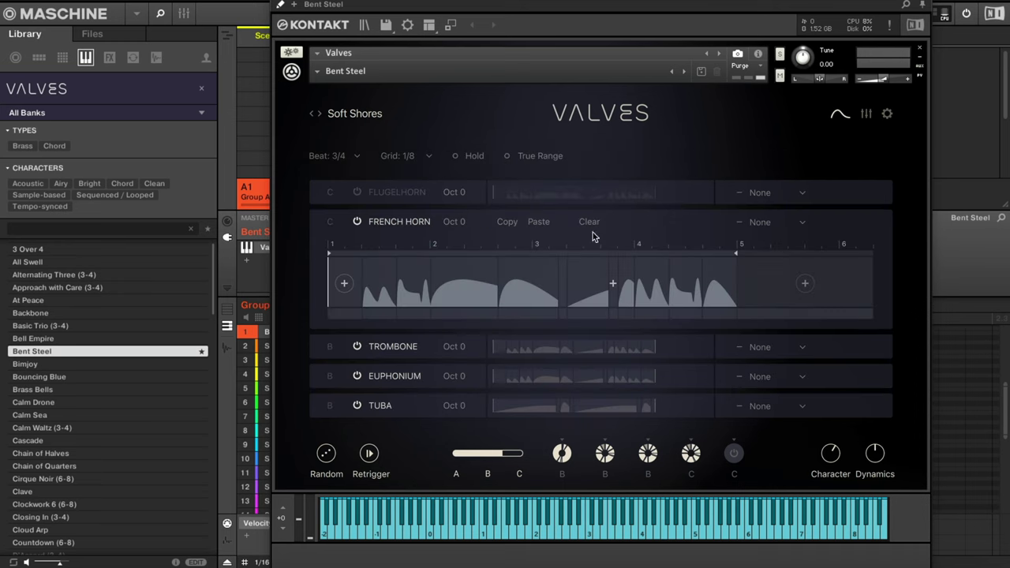